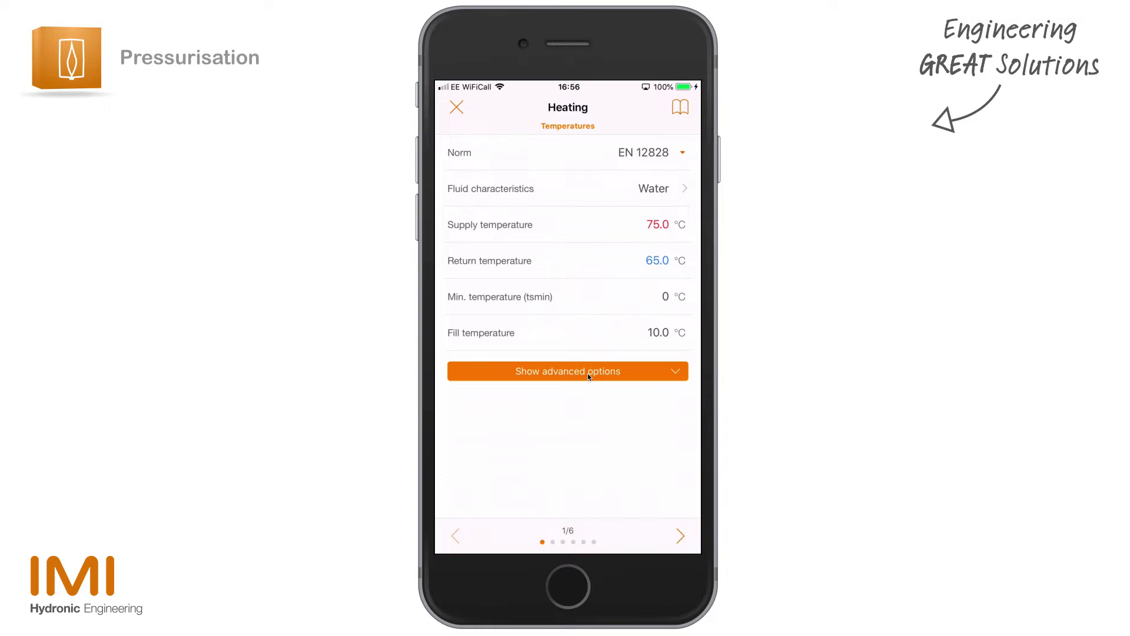
Set the heating system's supply temperature to 80 °C and its return temperature to 60 °C
{"action": "left_click", "coordinate": [587, 373]}
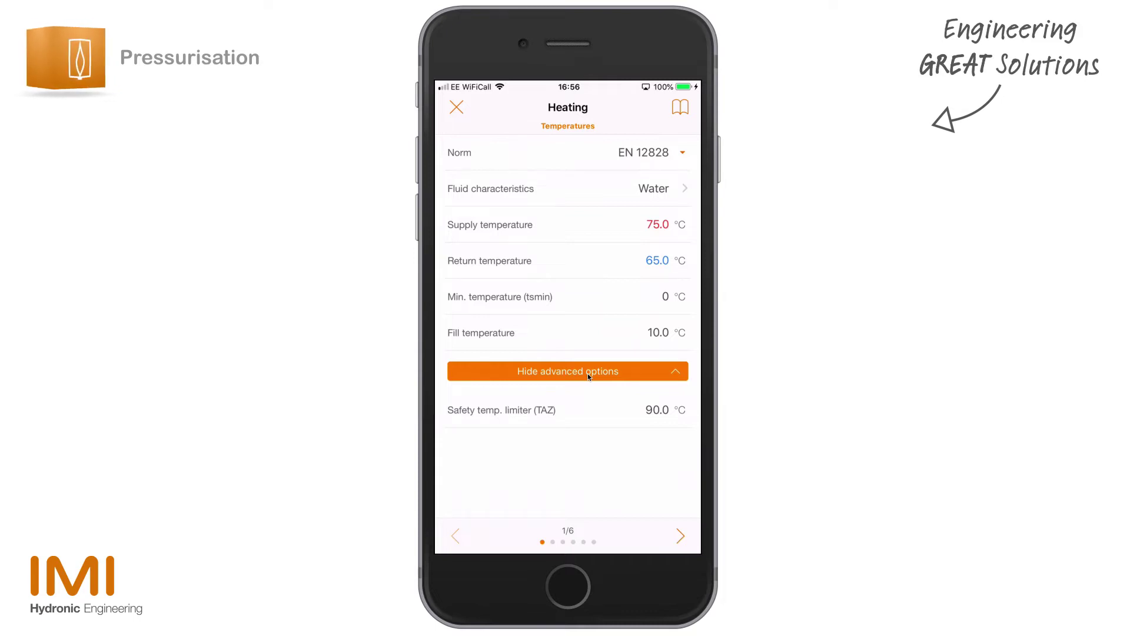
{"action": "left_click", "coordinate": [587, 373]}
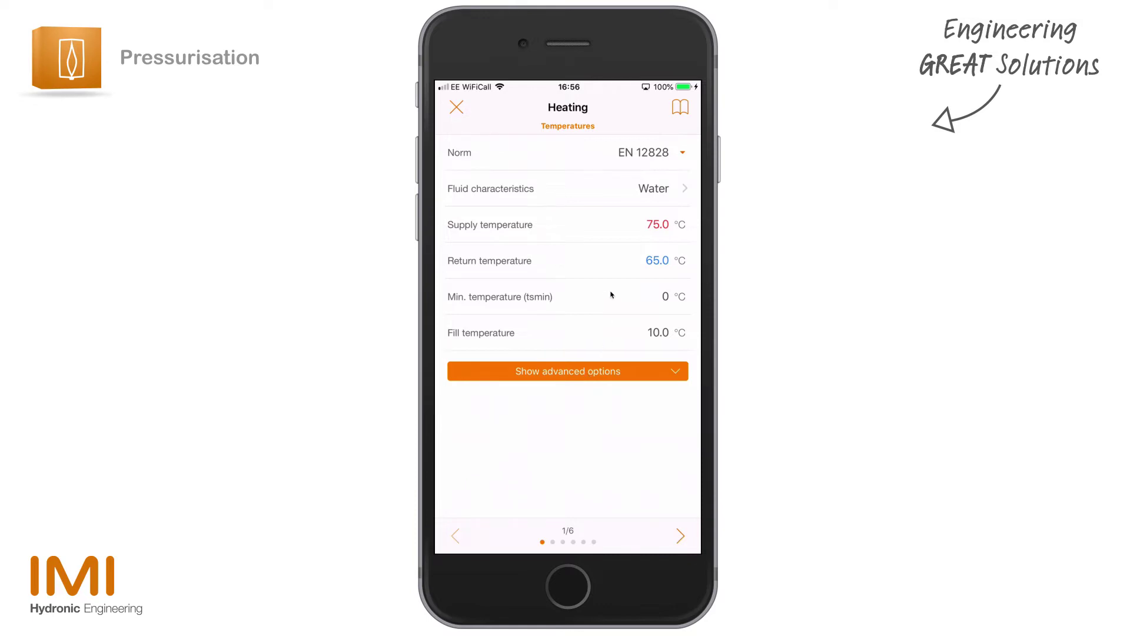
{"action": "left_click", "coordinate": [658, 224]}
{"action": "type", "text": "80"}
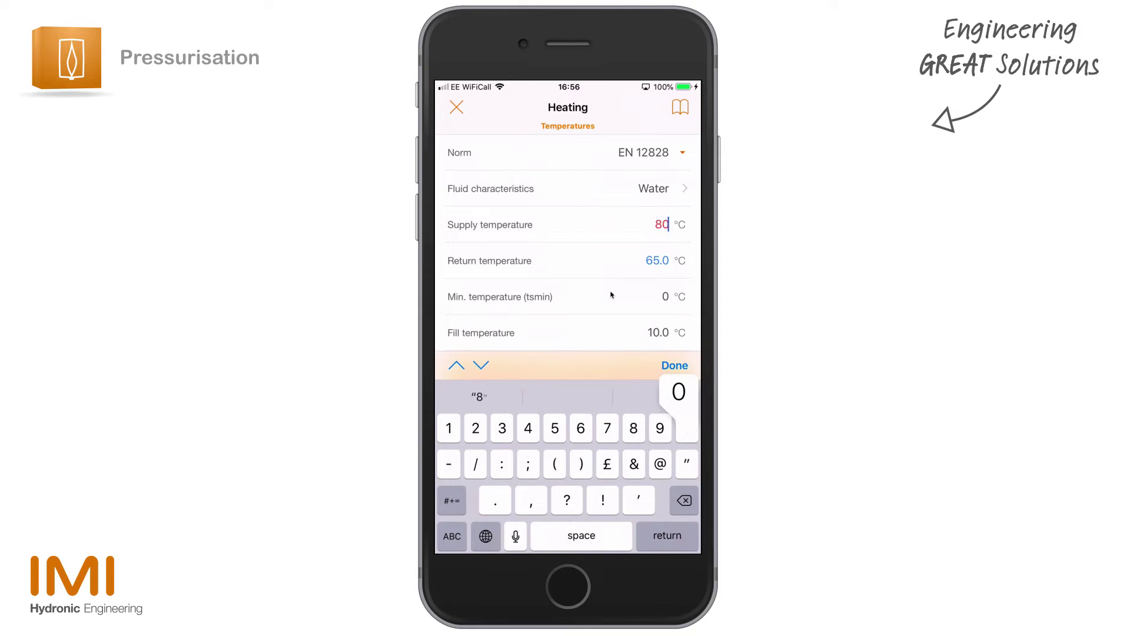
{"action": "key", "text": "Return"}
{"action": "type", "text": "60"}
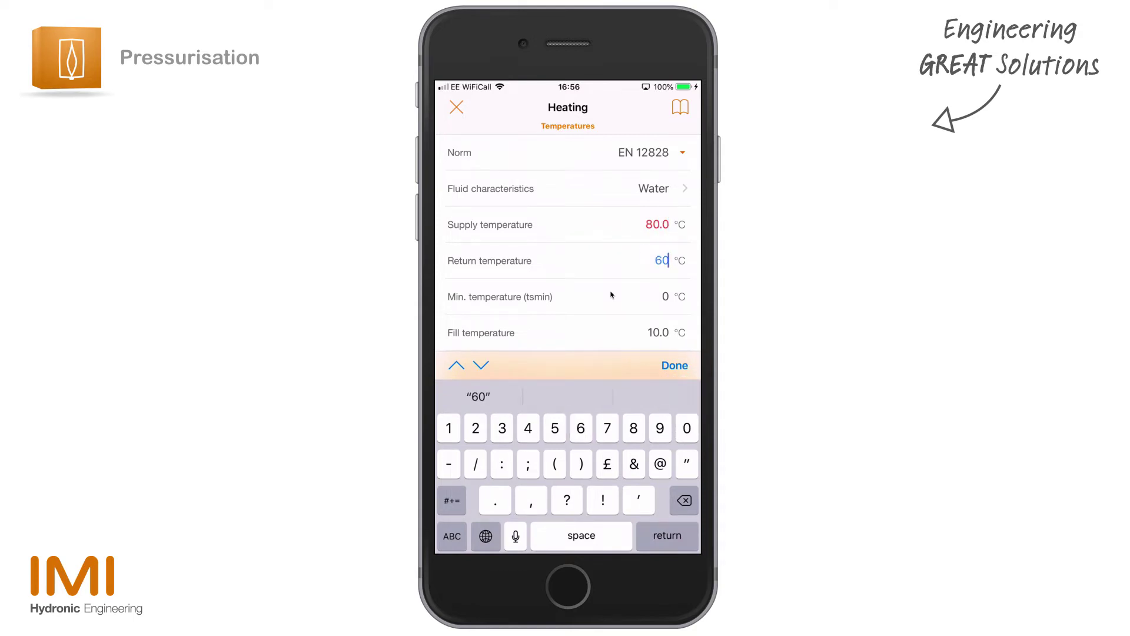
Set the minimum temperature (tsmin) to 10 °C and the fill temperature to 12 °C
{"action": "left_click", "coordinate": [610, 295]}
{"action": "type", "text": "10"}
{"action": "left_click", "coordinate": [611, 295]}
{"action": "type", "text": "12"}
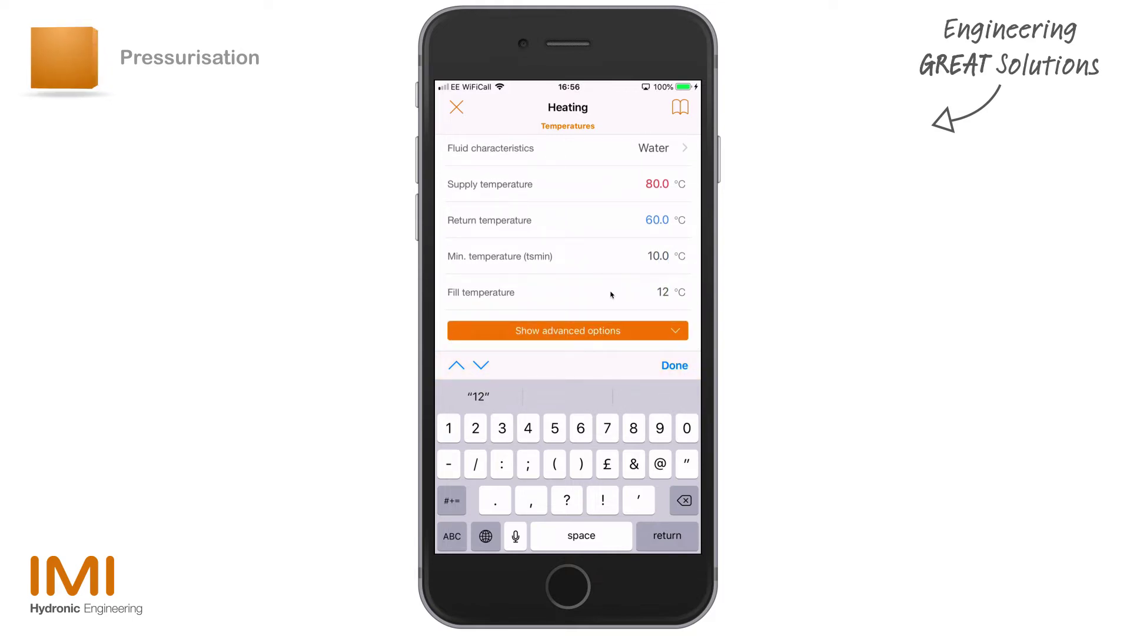
{"action": "key", "text": "Return"}
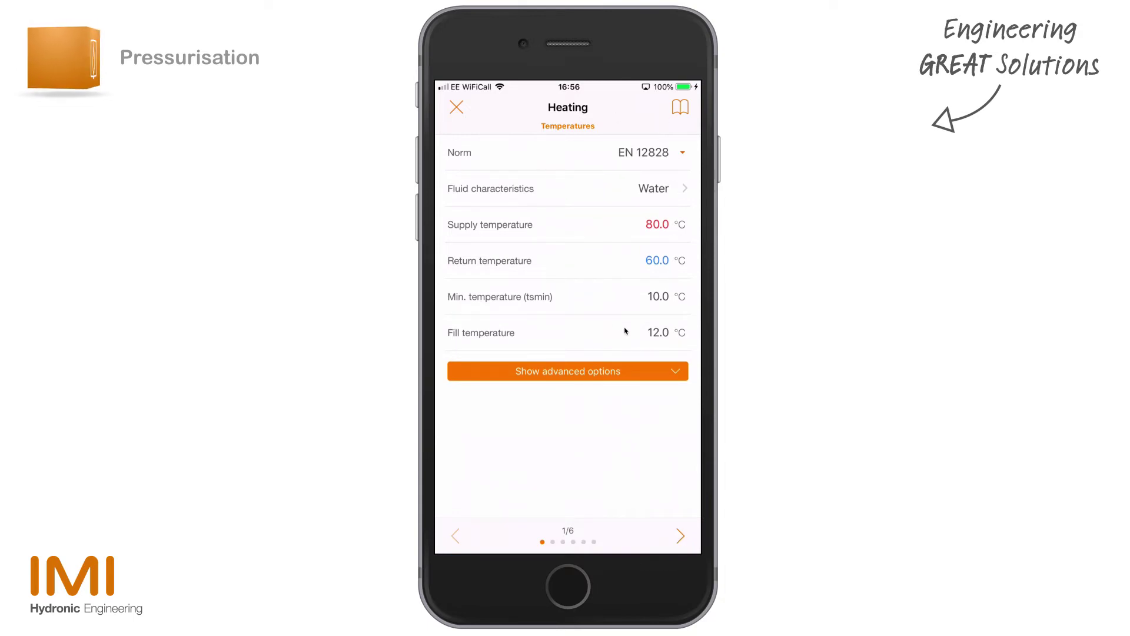
On the Pressures page, set the static height to 20 m and the minimum required pressure to 0.5 bar
{"action": "left_click", "coordinate": [679, 534]}
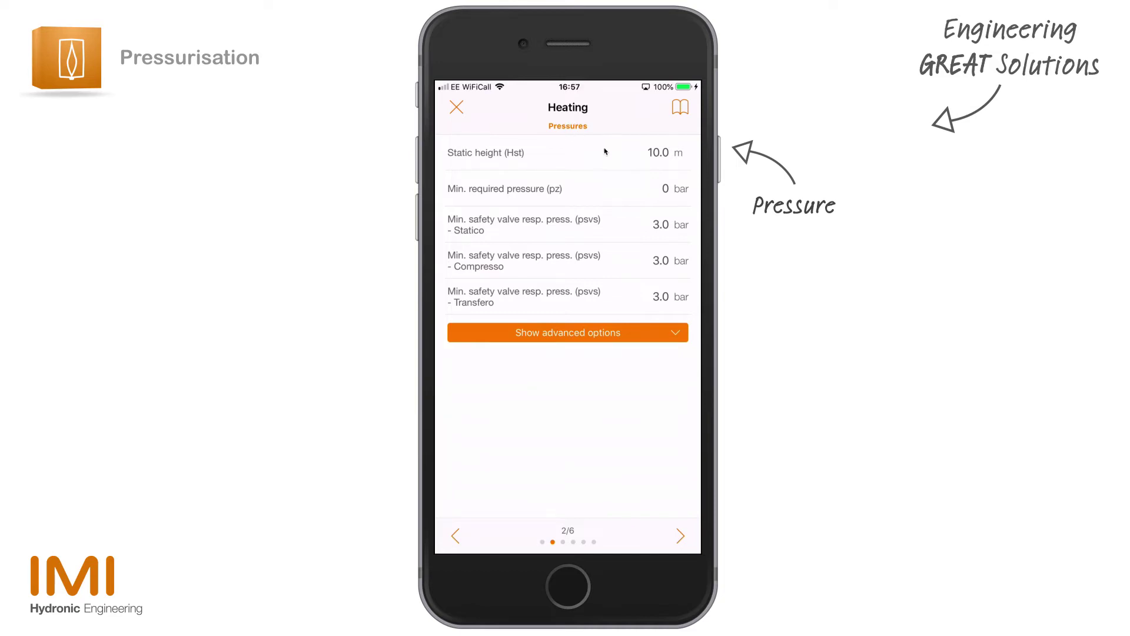
{"action": "left_click", "coordinate": [644, 136]}
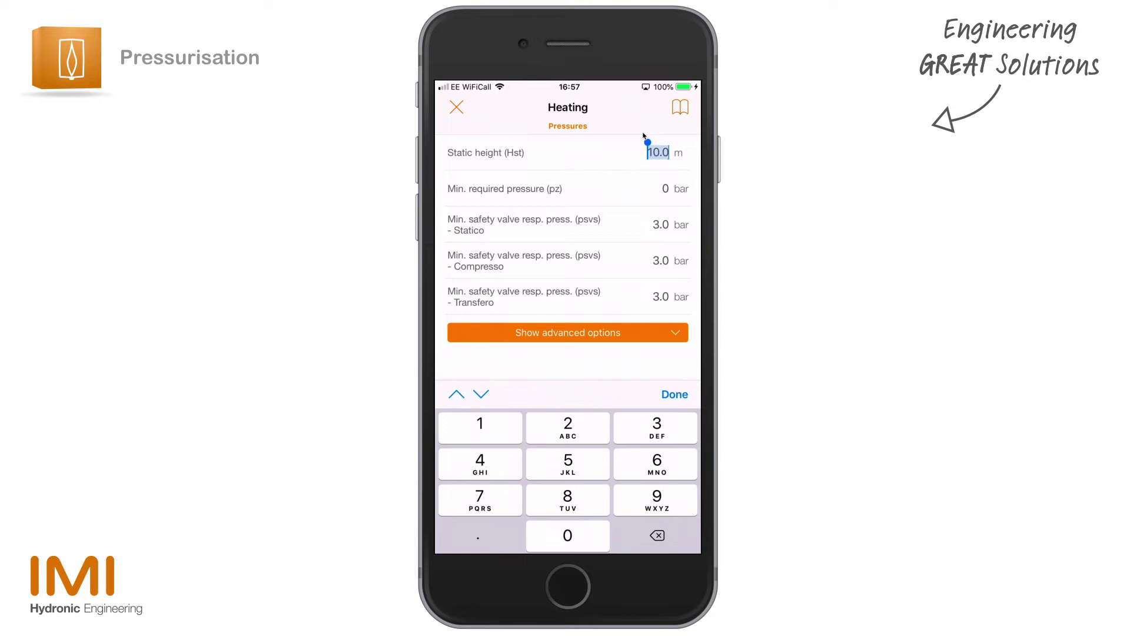
{"action": "type", "text": "20"}
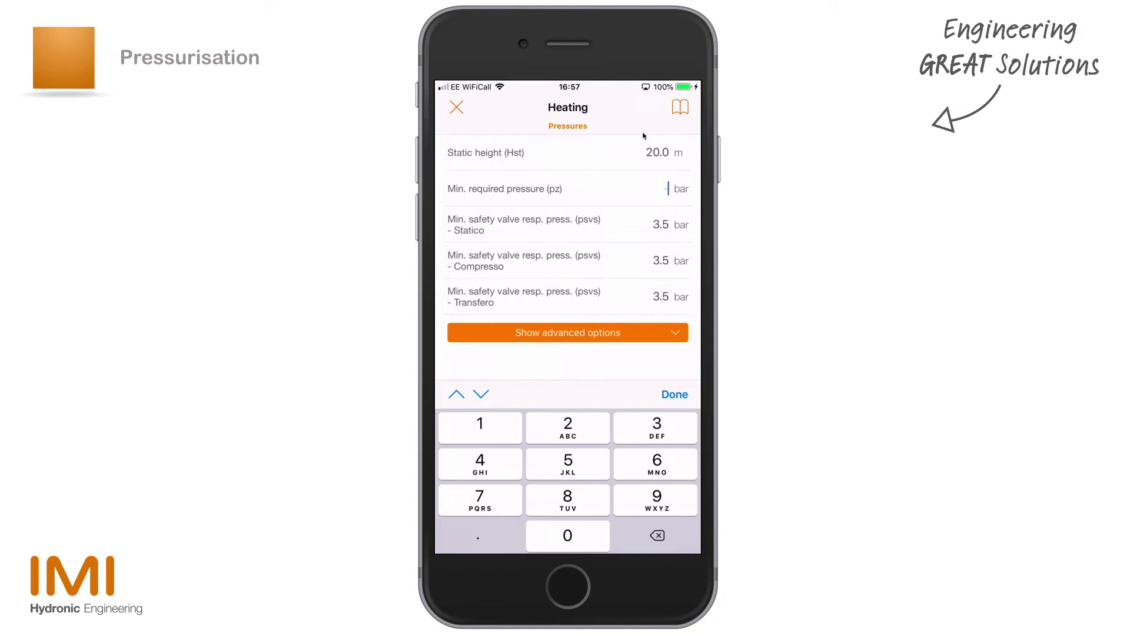
{"action": "left_click", "coordinate": [668, 188]}
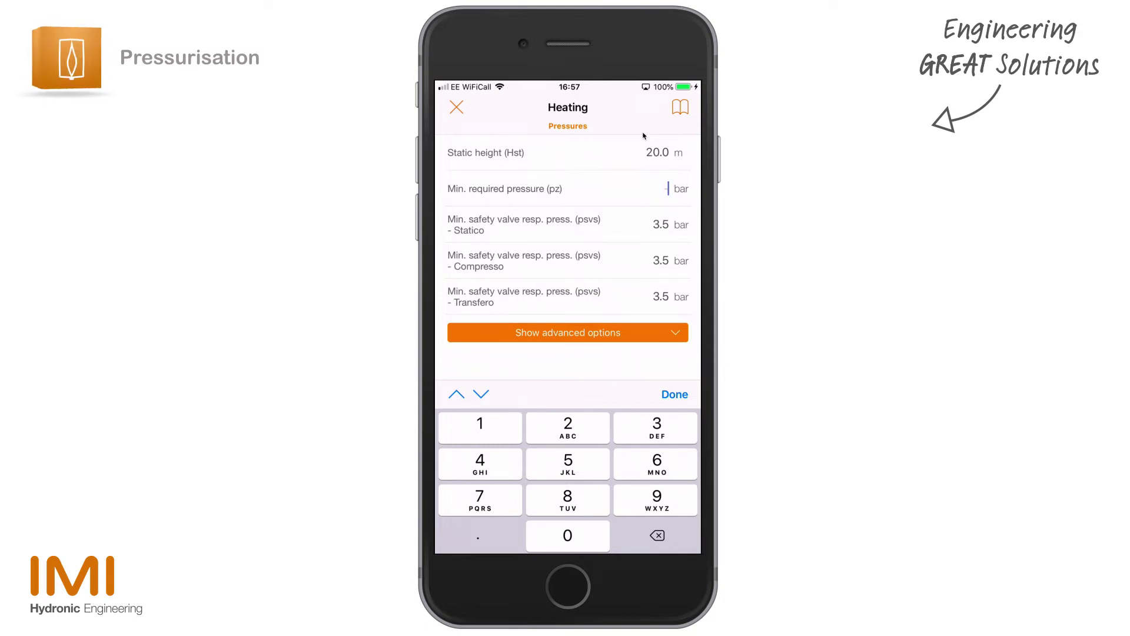
{"action": "type", "text": "0.5"}
{"action": "key", "text": "Tab"}
Review the minimum safety valve response pressures for Statico, Compresso and Transfero, along with the advanced pressure options
{"action": "key", "text": "Tab"}
{"action": "key", "text": "Tab"}
{"action": "key", "text": "shift+Tab"}
{"action": "key", "text": "shift+Tab"}
{"action": "key", "text": "Tab"}
{"action": "key", "text": "Tab"}
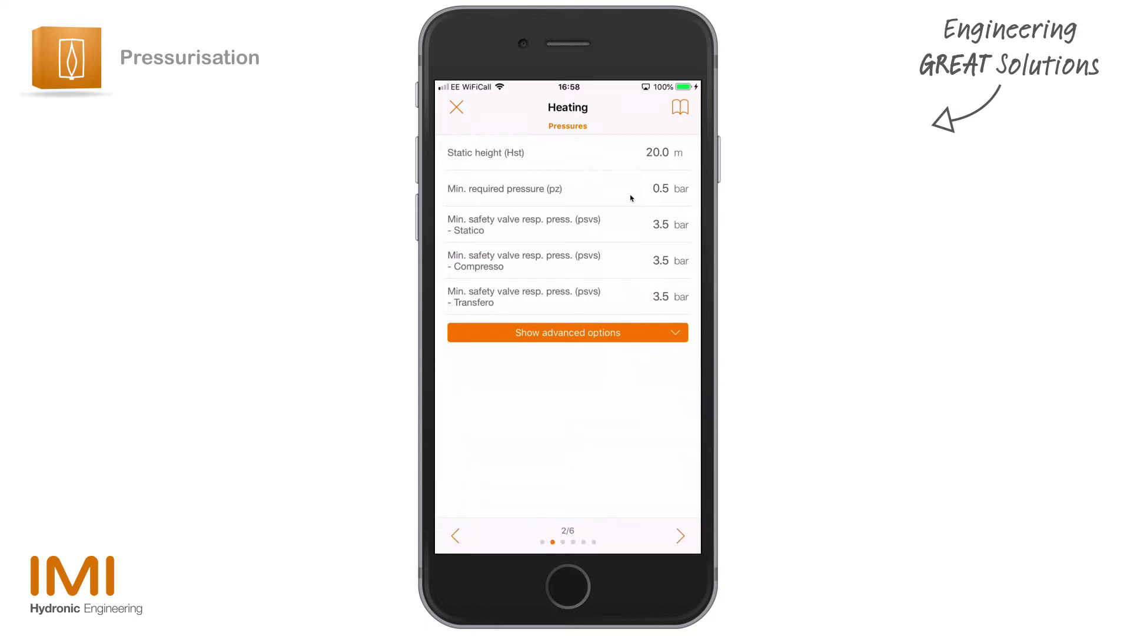
{"action": "left_click", "coordinate": [560, 334]}
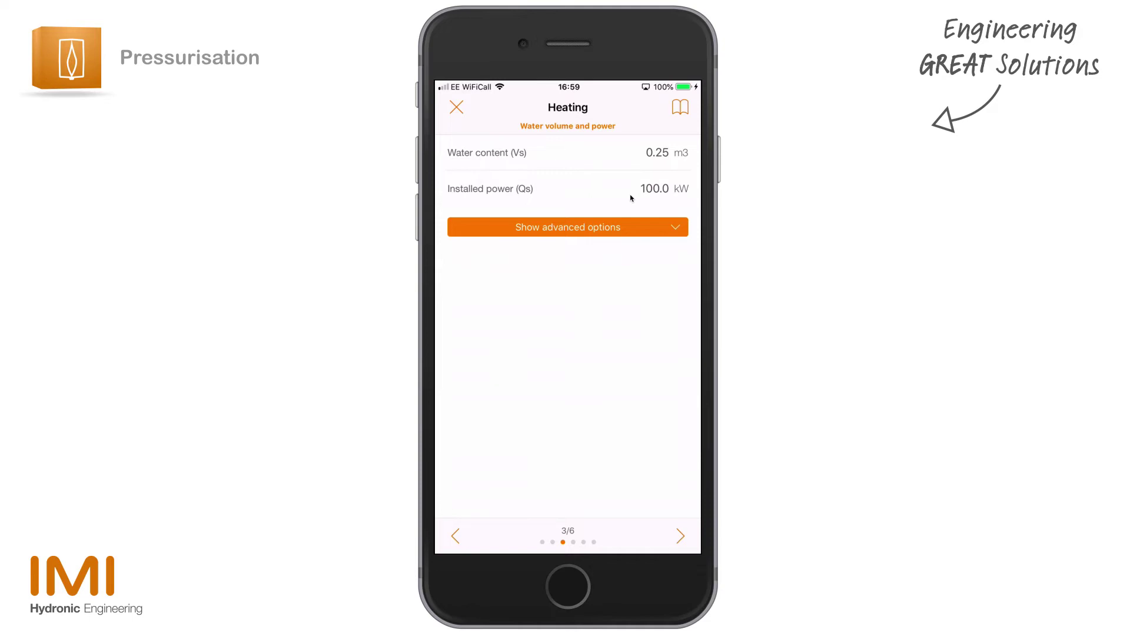
Delete the advanced water volume inputs, then set the water content to 10 m3 and the installed power to 1200 kW
{"action": "left_click", "coordinate": [566, 226]}
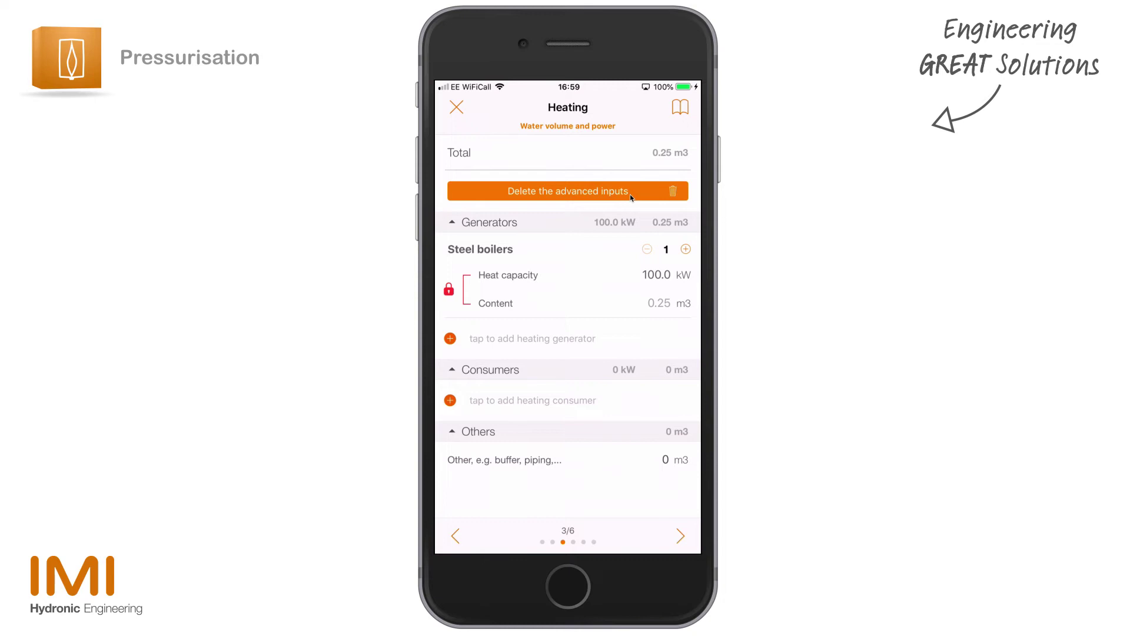
{"action": "left_click", "coordinate": [629, 196]}
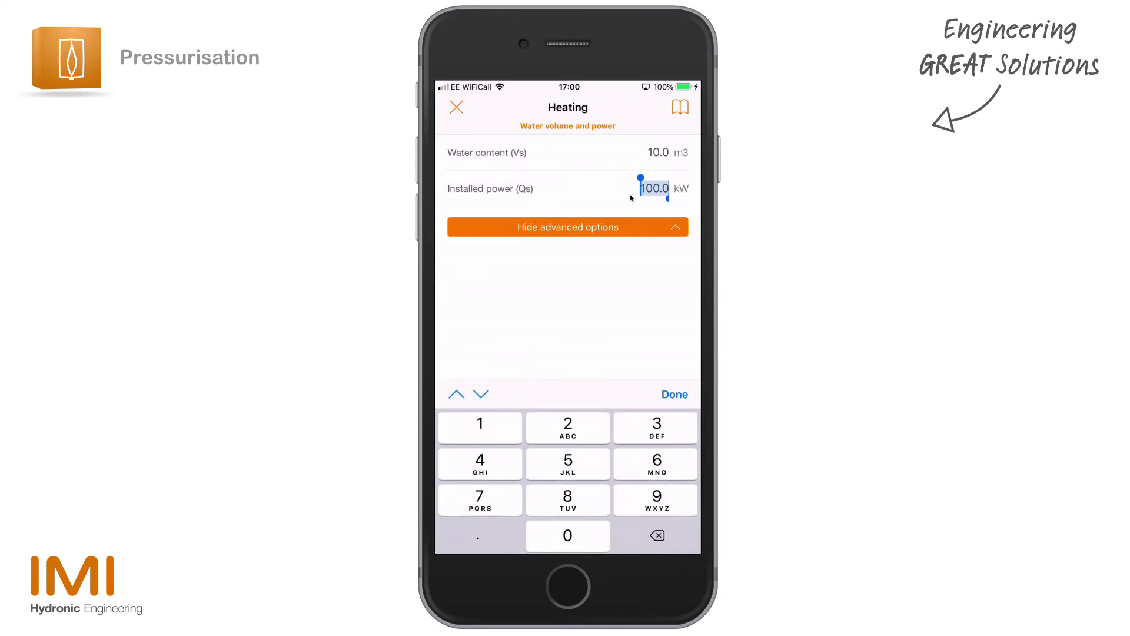
{"action": "type", "text": "1200"}
{"action": "left_click", "coordinate": [674, 394]}
Enable vacuum degassing alongside pressure maintenance and proceed to the results with the default requirements
{"action": "left_click", "coordinate": [681, 535]}
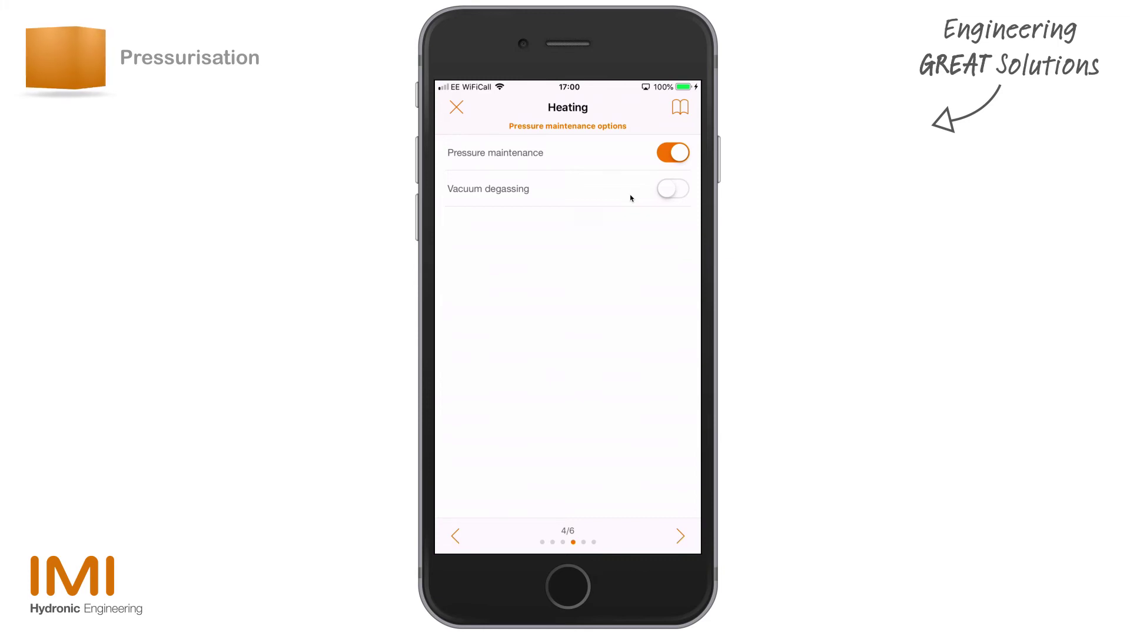
{"action": "left_click", "coordinate": [673, 188]}
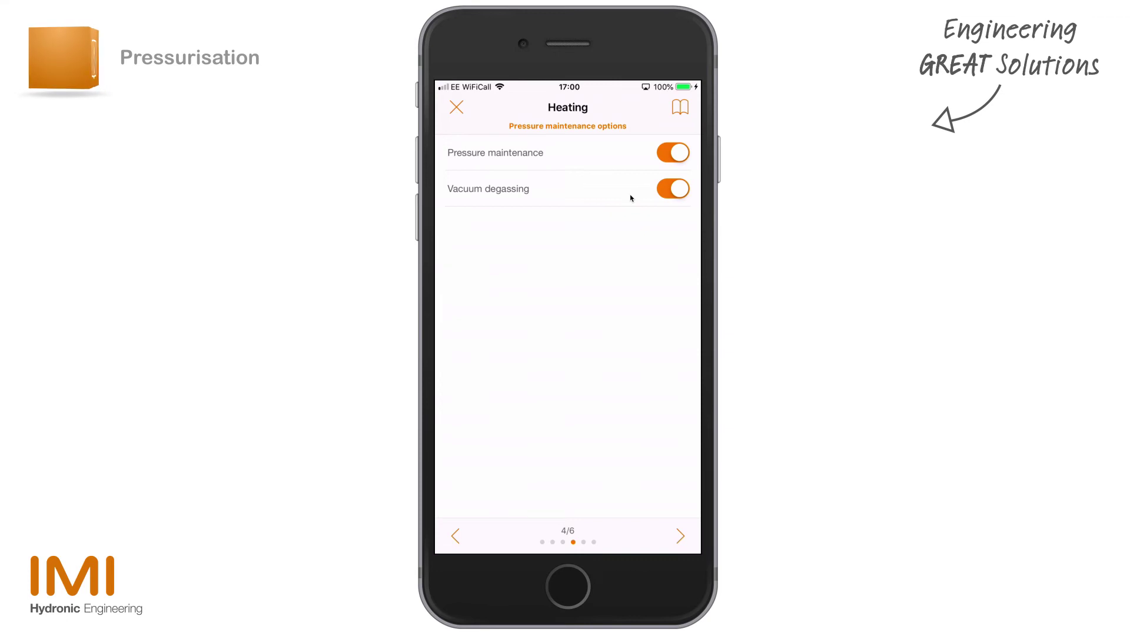
{"action": "left_click", "coordinate": [676, 536]}
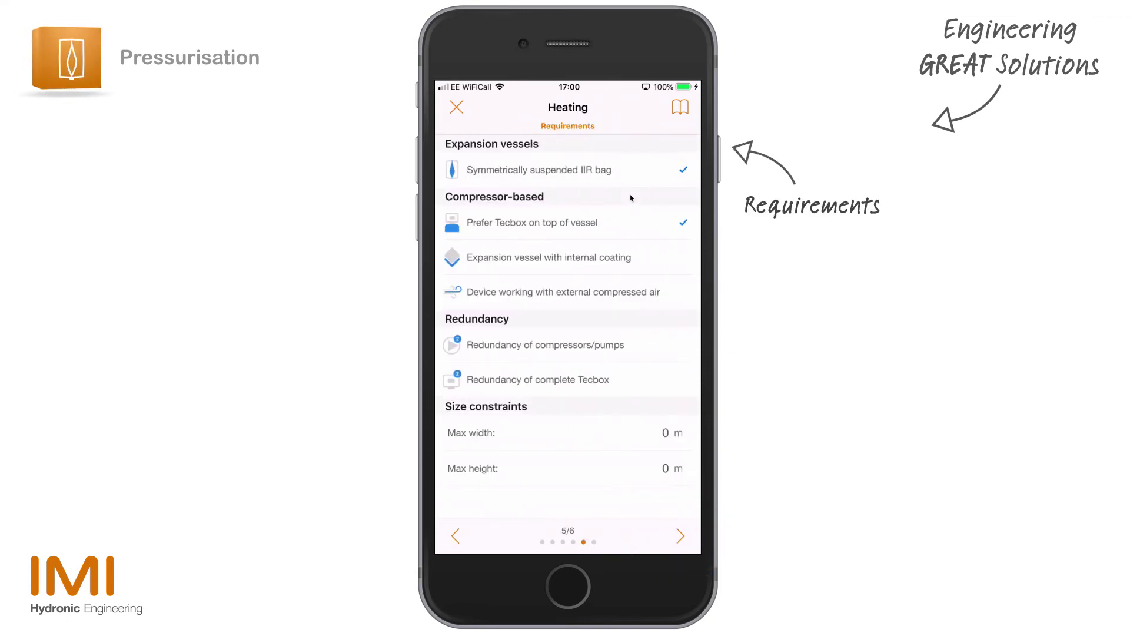
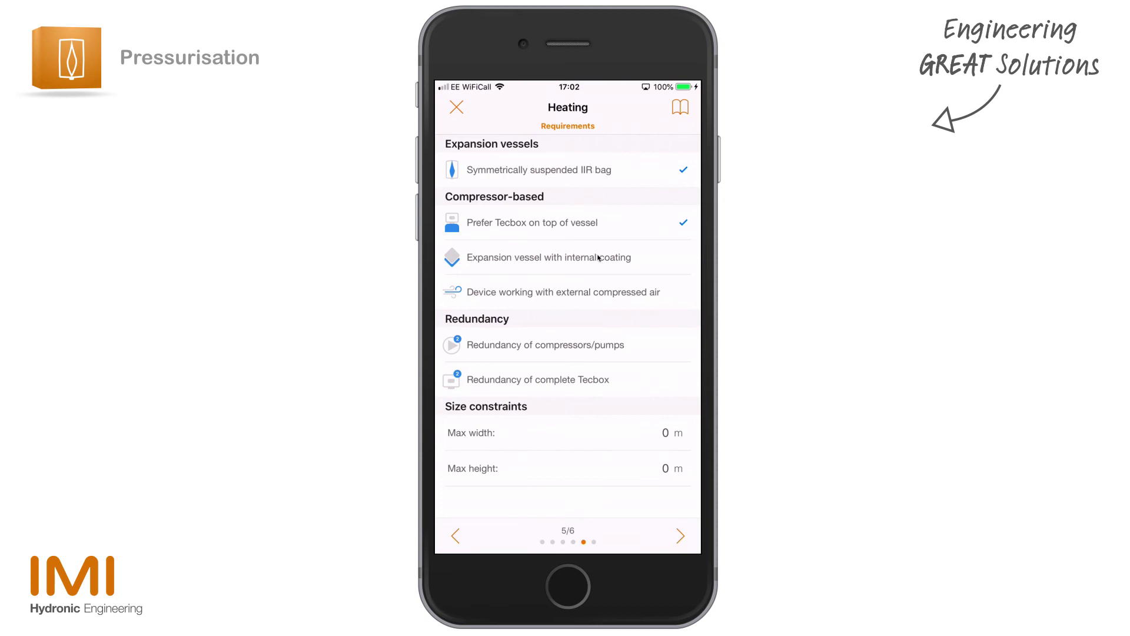
{"action": "left_click", "coordinate": [681, 536]}
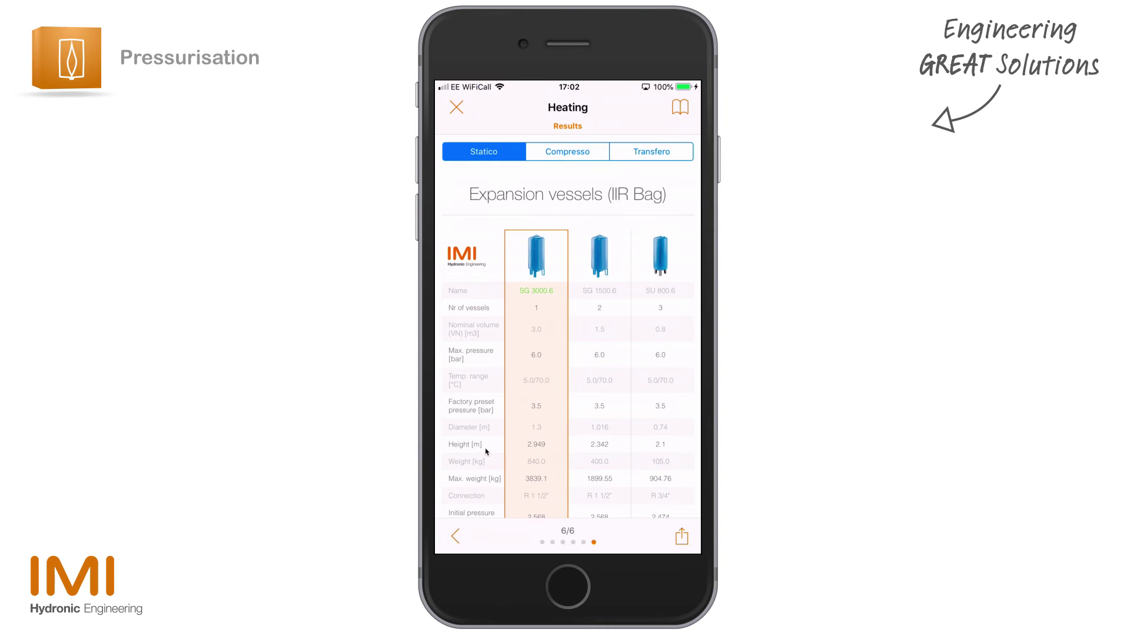
Examine the Statico results, covering the expansion vessel options, the Vento degassing unit and the calculated data
{"action": "scroll", "coordinate": [487, 451], "scroll_direction": "down", "scroll_amount": 3}
{"action": "scroll", "coordinate": [486, 451], "scroll_direction": "up", "scroll_amount": 3}
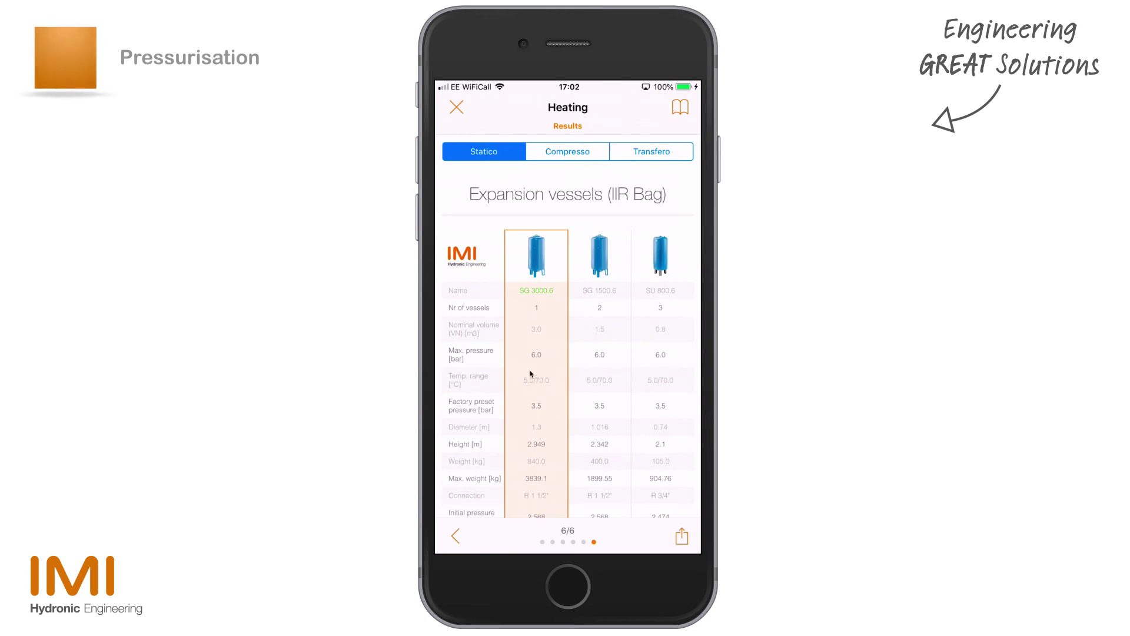
{"action": "scroll", "coordinate": [527, 353], "scroll_direction": "down", "scroll_amount": 6}
{"action": "scroll", "coordinate": [530, 374], "scroll_direction": "down", "scroll_amount": 5}
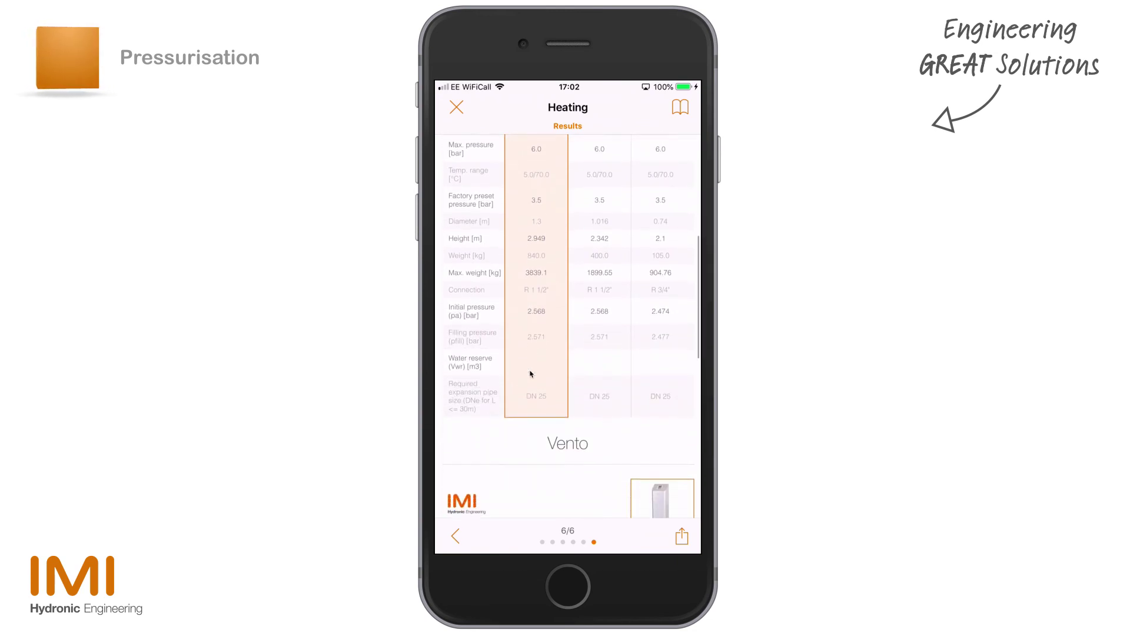
{"action": "scroll", "coordinate": [531, 374], "scroll_direction": "down", "scroll_amount": 7}
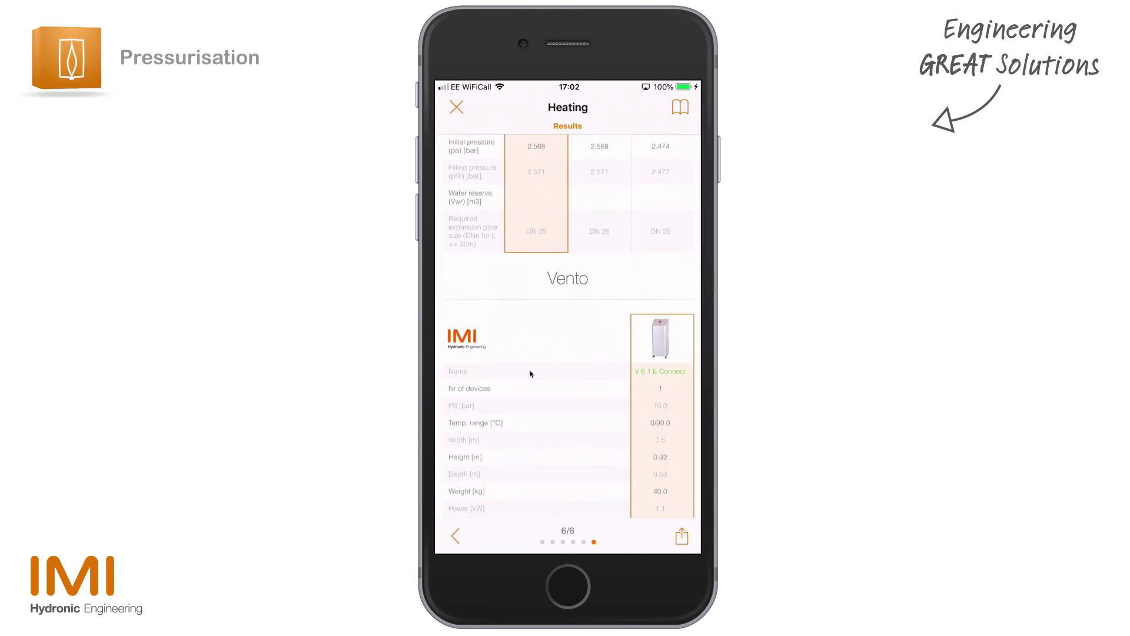
{"action": "scroll", "coordinate": [530, 373], "scroll_direction": "down", "scroll_amount": 4}
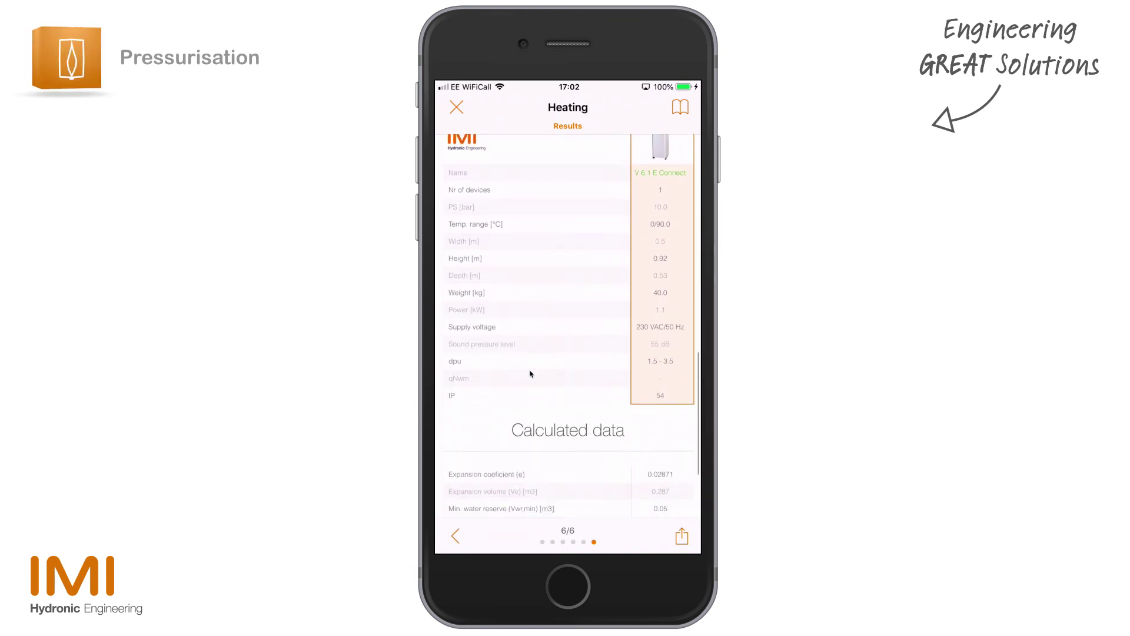
{"action": "scroll", "coordinate": [531, 374], "scroll_direction": "down", "scroll_amount": 5}
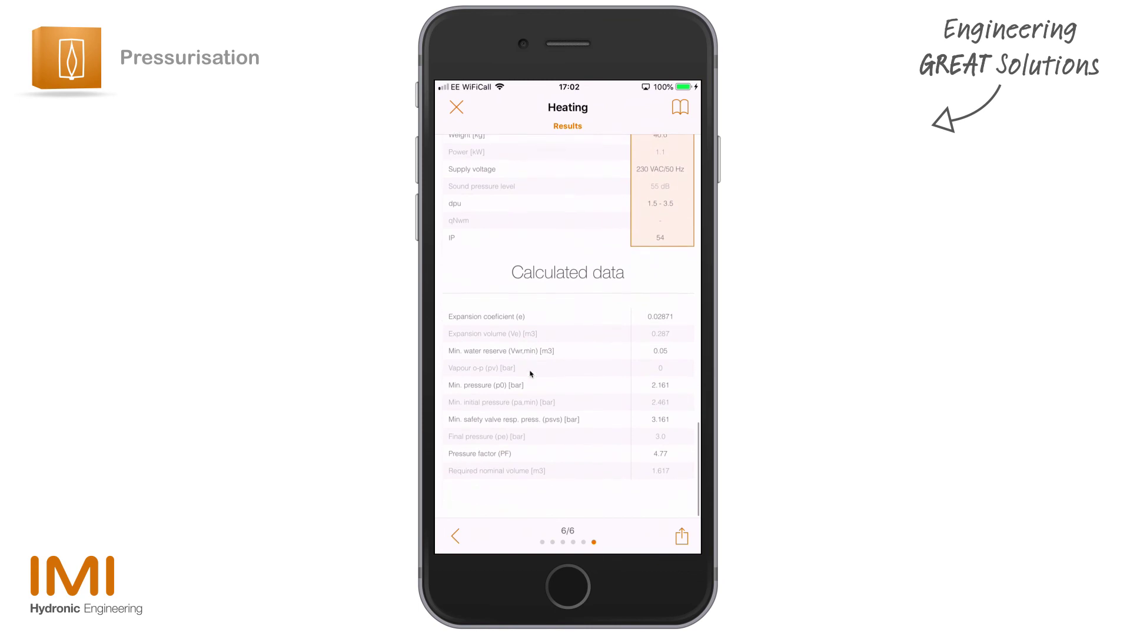
{"action": "scroll", "coordinate": [530, 373], "scroll_direction": "up", "scroll_amount": 20}
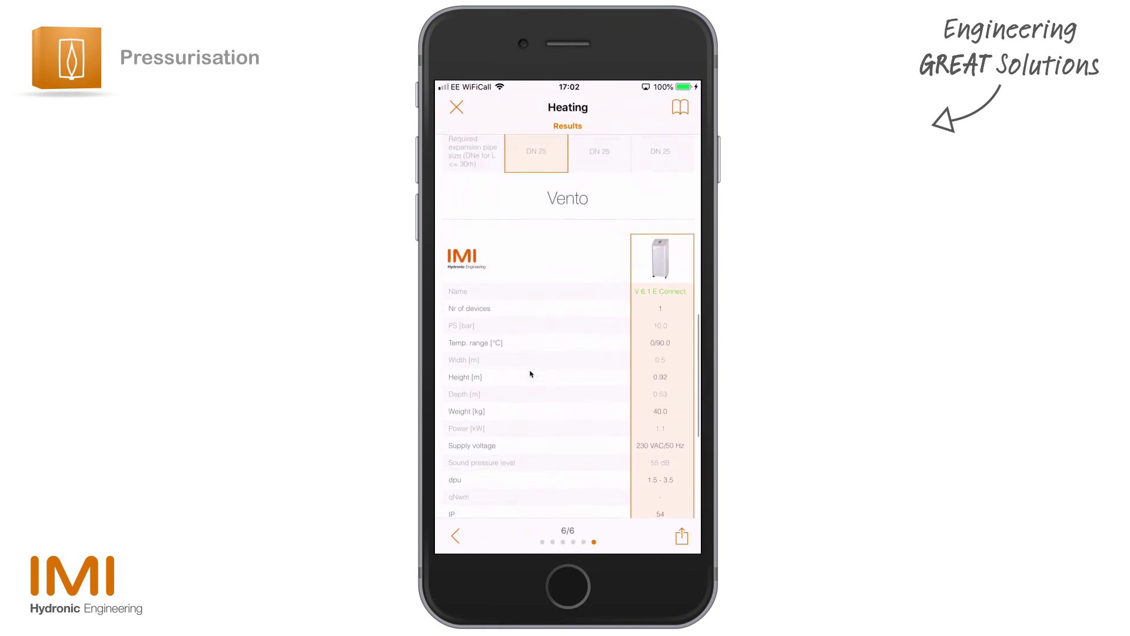
{"action": "scroll", "coordinate": [531, 373], "scroll_direction": "up", "scroll_amount": 7}
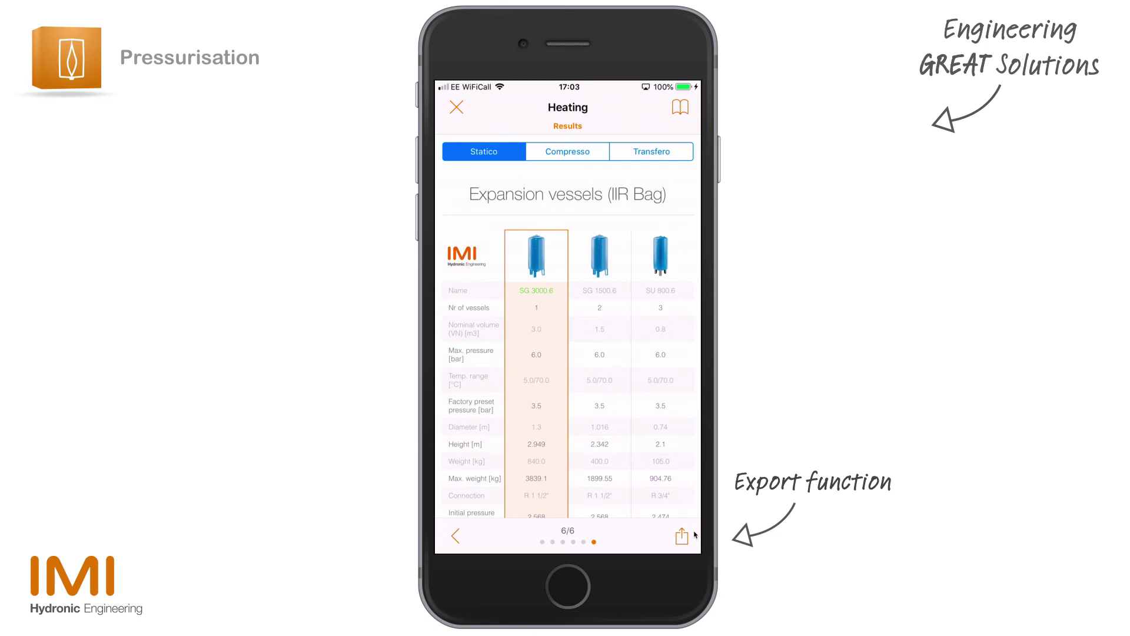
Examine the Compresso results, covering the compressor unit, its vessel, the Vento unit and the calculated data
{"action": "left_click", "coordinate": [568, 148]}
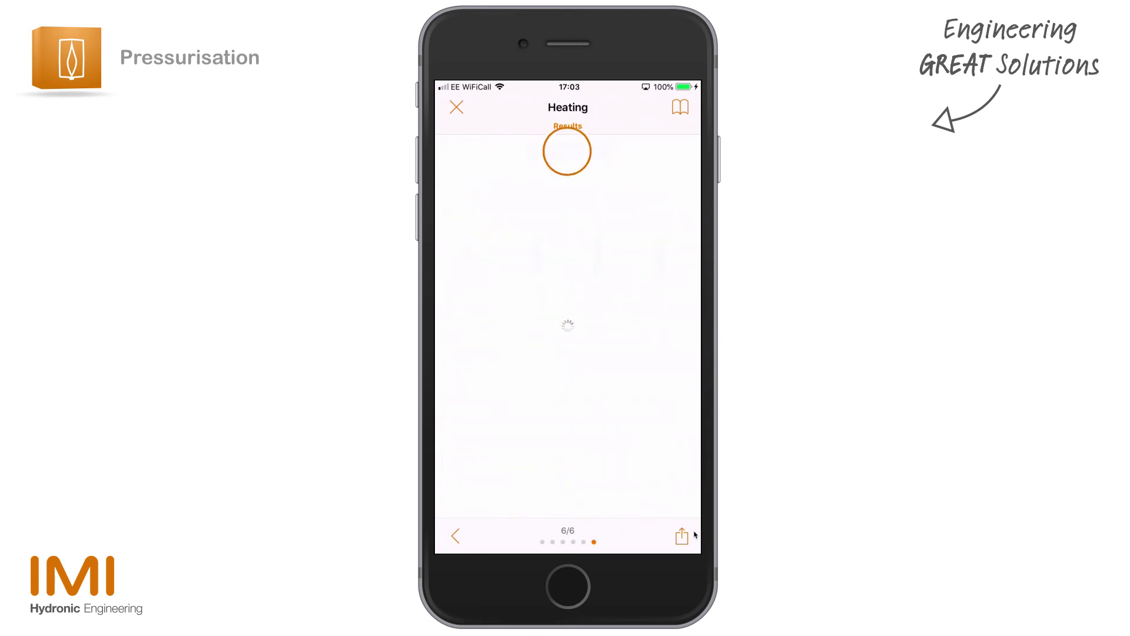
{"action": "scroll", "coordinate": [568, 324], "scroll_direction": "down", "scroll_amount": 2}
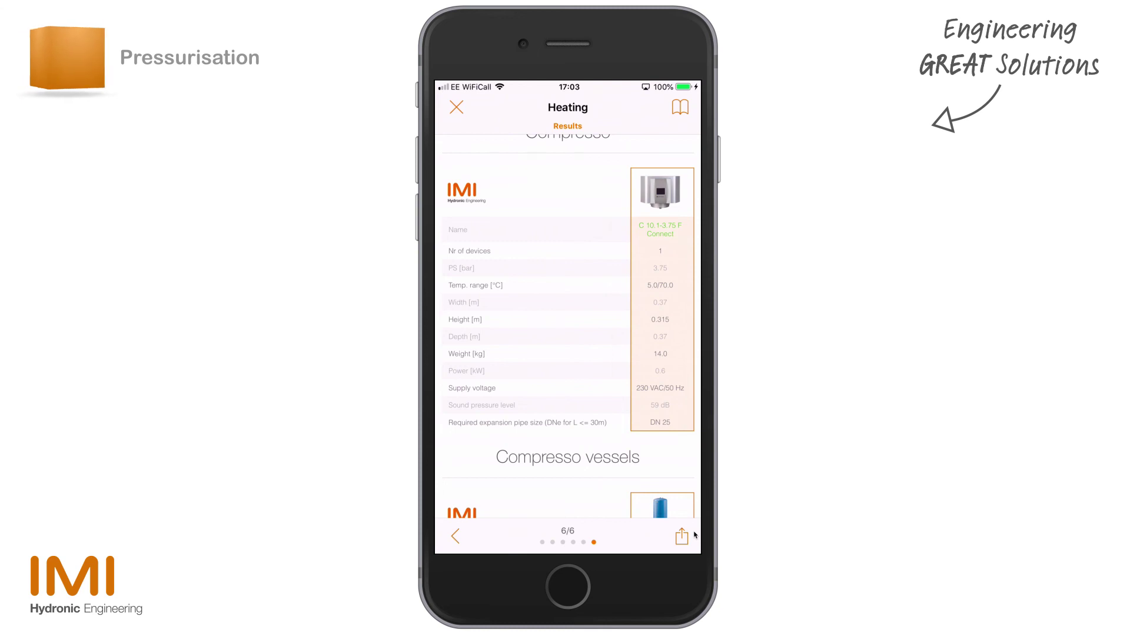
{"action": "scroll", "coordinate": [568, 324], "scroll_direction": "down", "scroll_amount": 1}
{"action": "scroll", "coordinate": [568, 324], "scroll_direction": "down", "scroll_amount": 3}
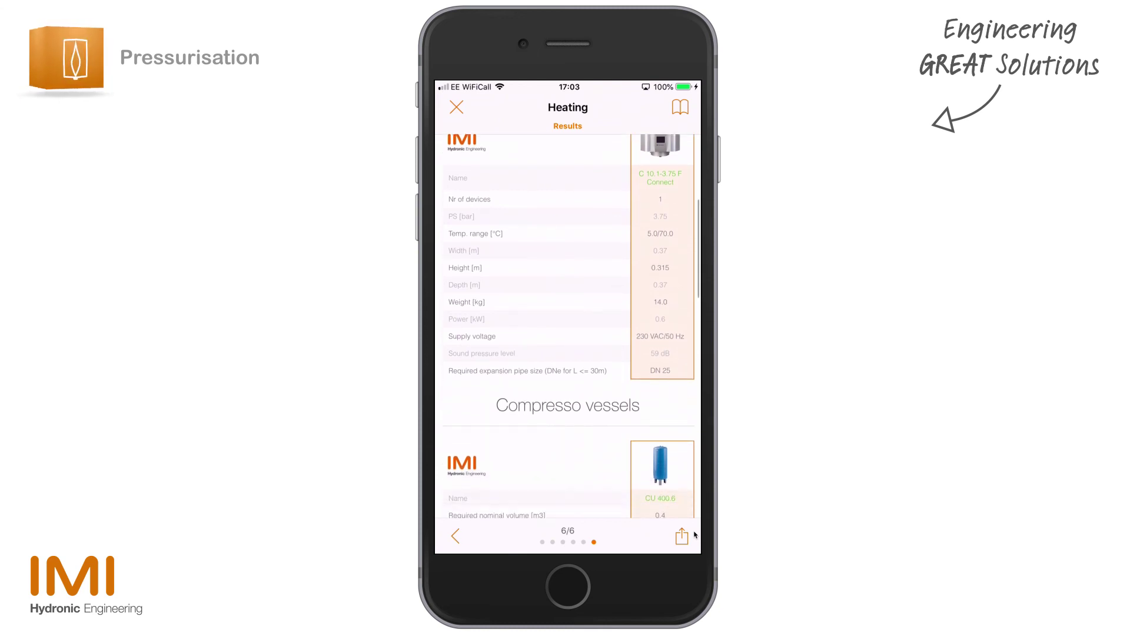
{"action": "scroll", "coordinate": [568, 324], "scroll_direction": "down", "scroll_amount": 4}
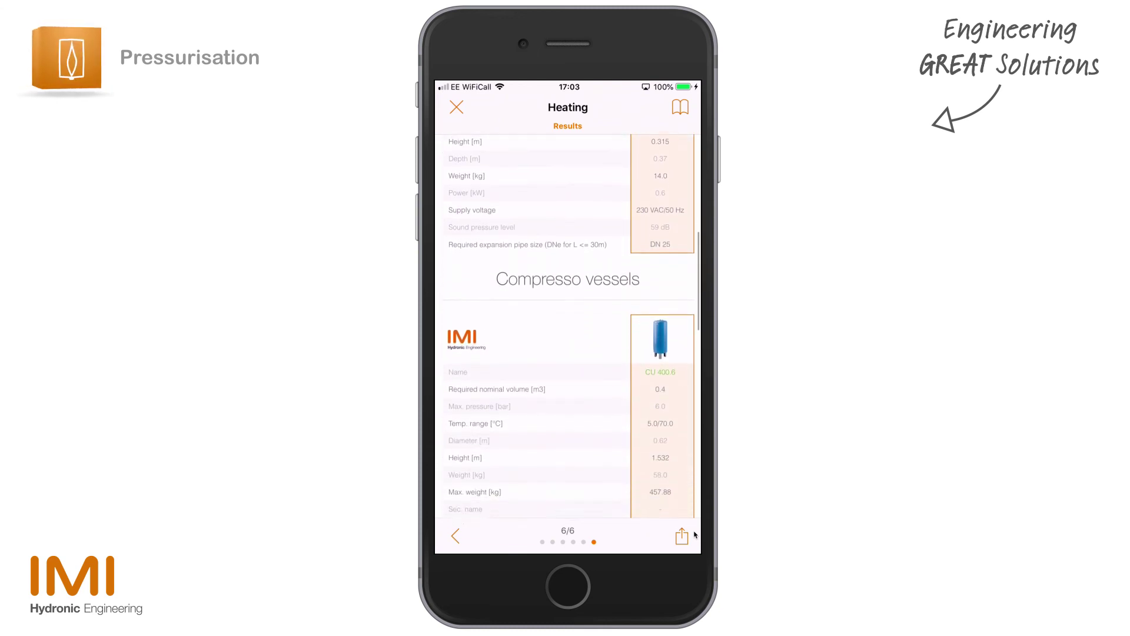
{"action": "scroll", "coordinate": [568, 324], "scroll_direction": "down", "scroll_amount": 3}
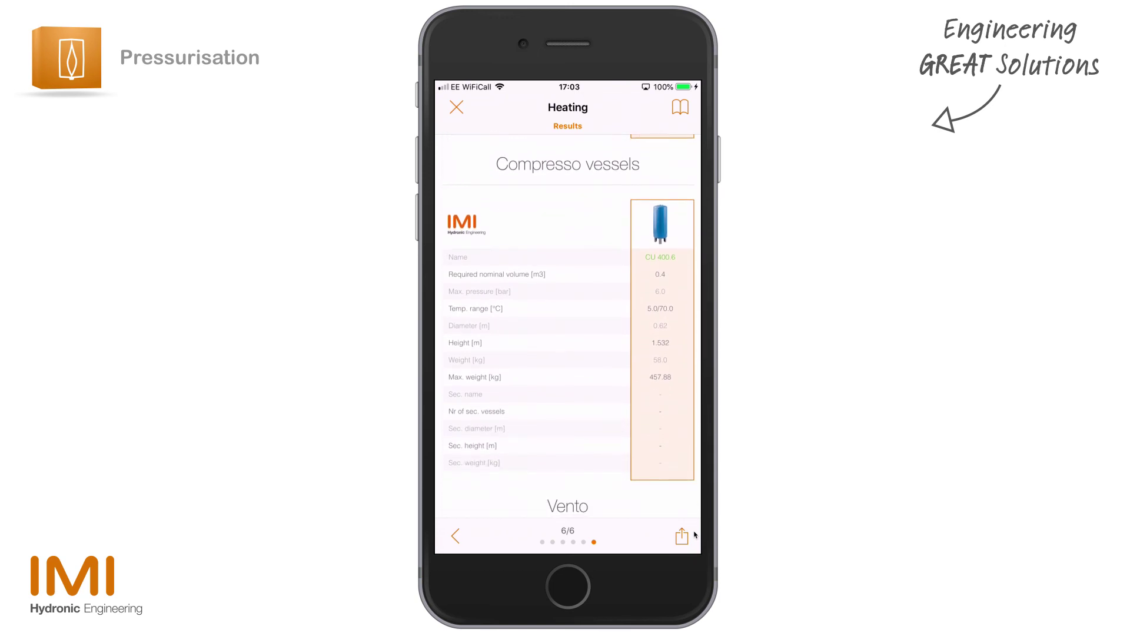
{"action": "scroll", "coordinate": [568, 324], "scroll_direction": "down", "scroll_amount": 8}
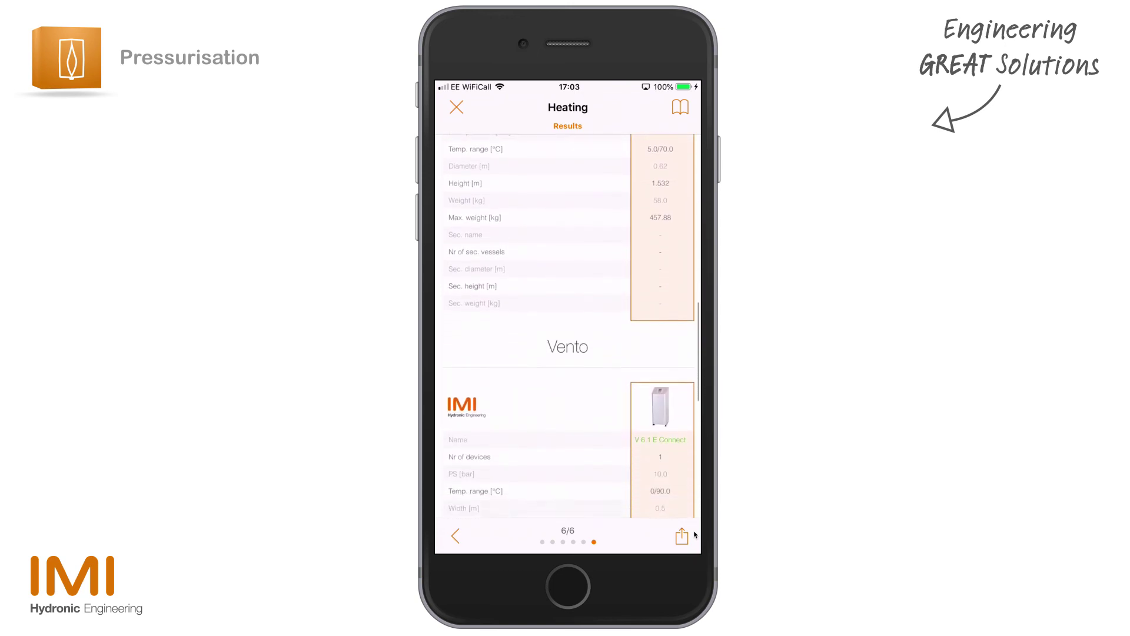
{"action": "scroll", "coordinate": [695, 534], "scroll_direction": "down", "scroll_amount": 10}
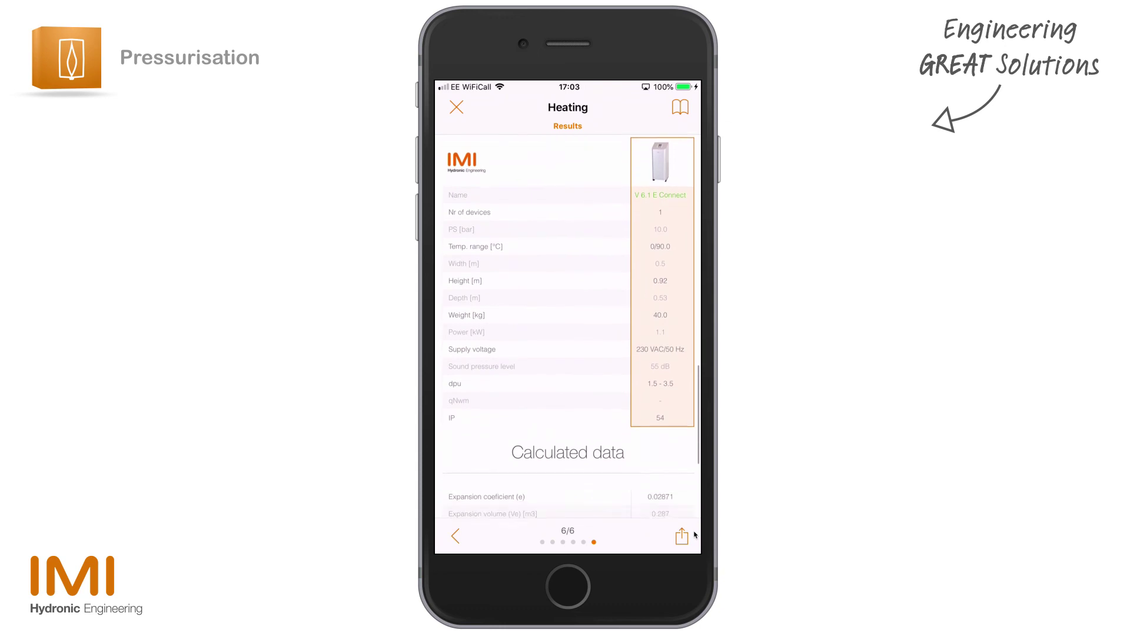
{"action": "scroll", "coordinate": [695, 534], "scroll_direction": "down", "scroll_amount": 4}
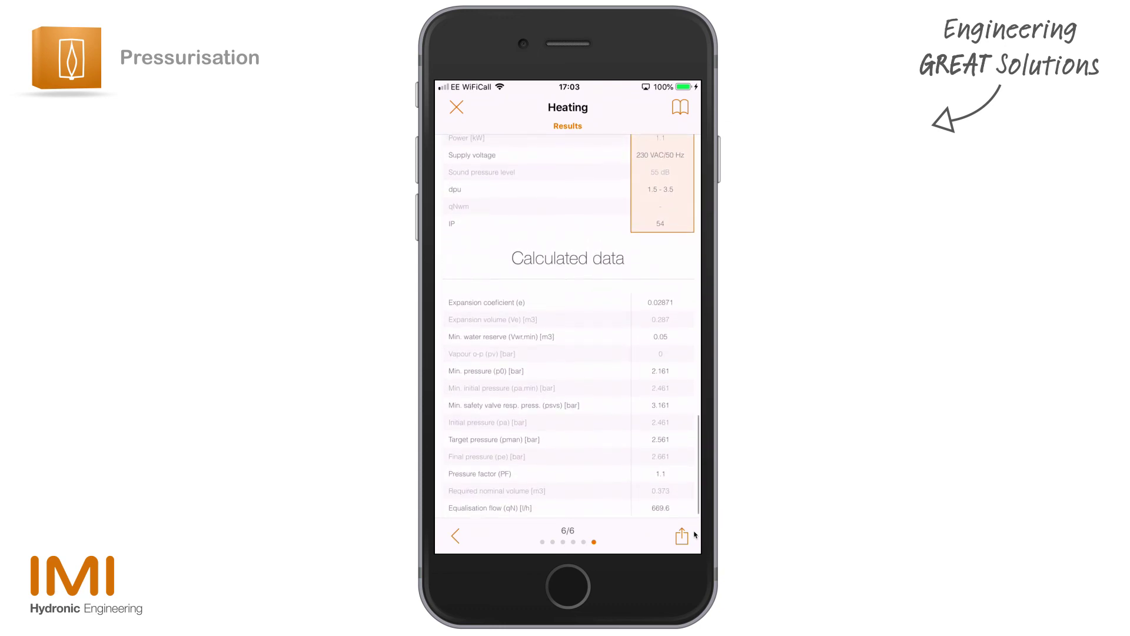
{"action": "scroll", "coordinate": [695, 534], "scroll_direction": "up", "scroll_amount": 10}
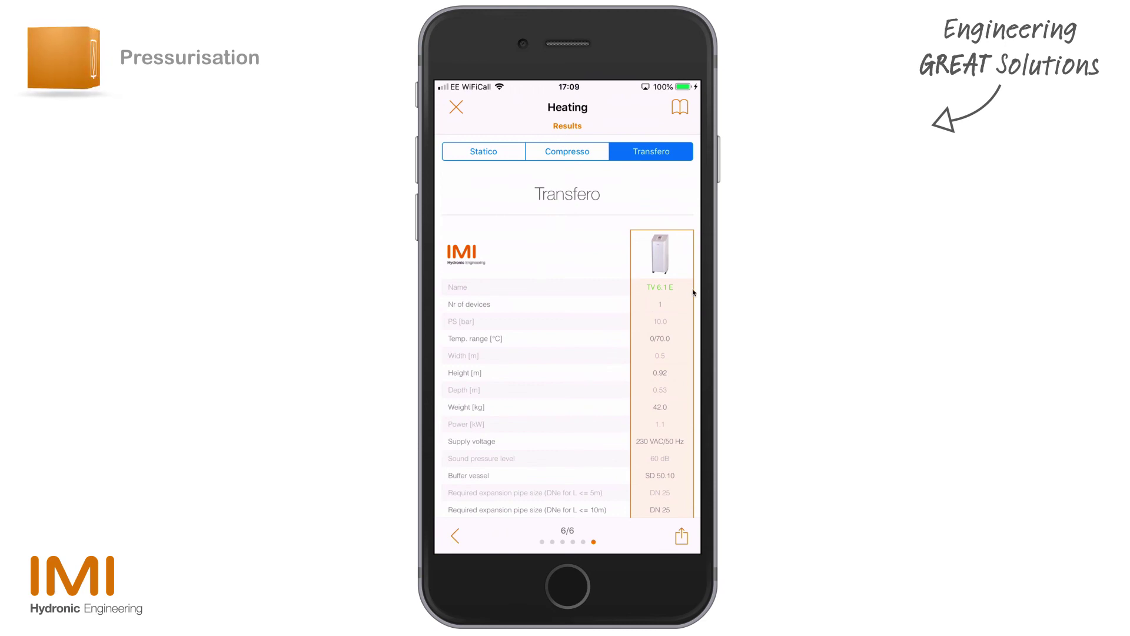
Review the Transfero unit, vessel and calculated data, and export the results with Create PDF
{"action": "scroll", "coordinate": [693, 292], "scroll_direction": "down", "scroll_amount": 3}
{"action": "scroll", "coordinate": [693, 293], "scroll_direction": "down", "scroll_amount": 6}
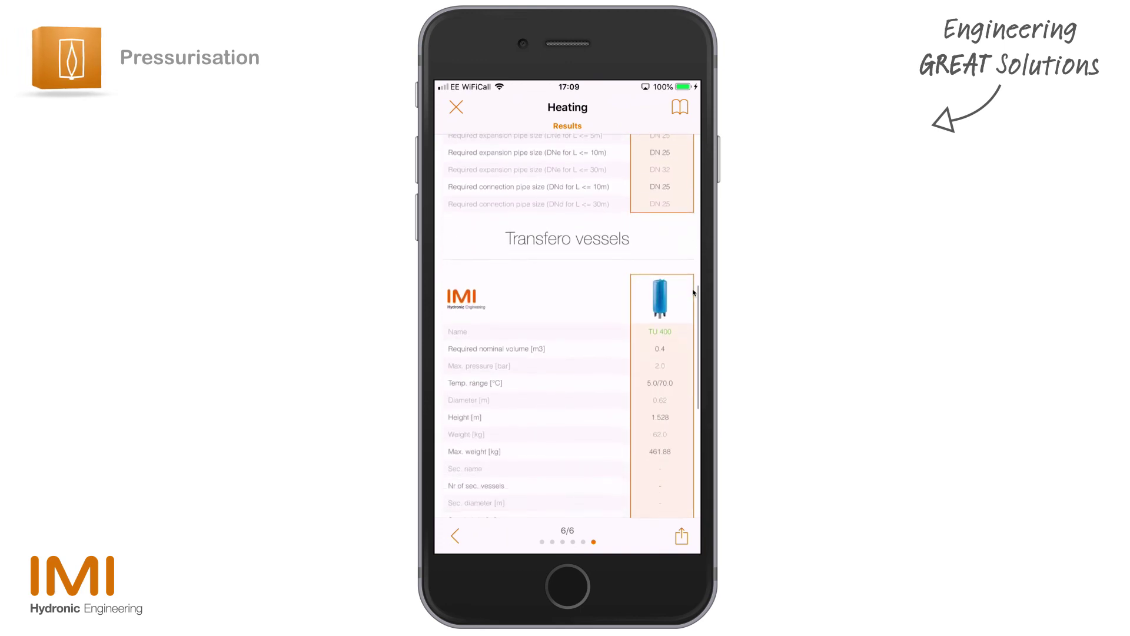
{"action": "scroll", "coordinate": [693, 293], "scroll_direction": "down", "scroll_amount": 4}
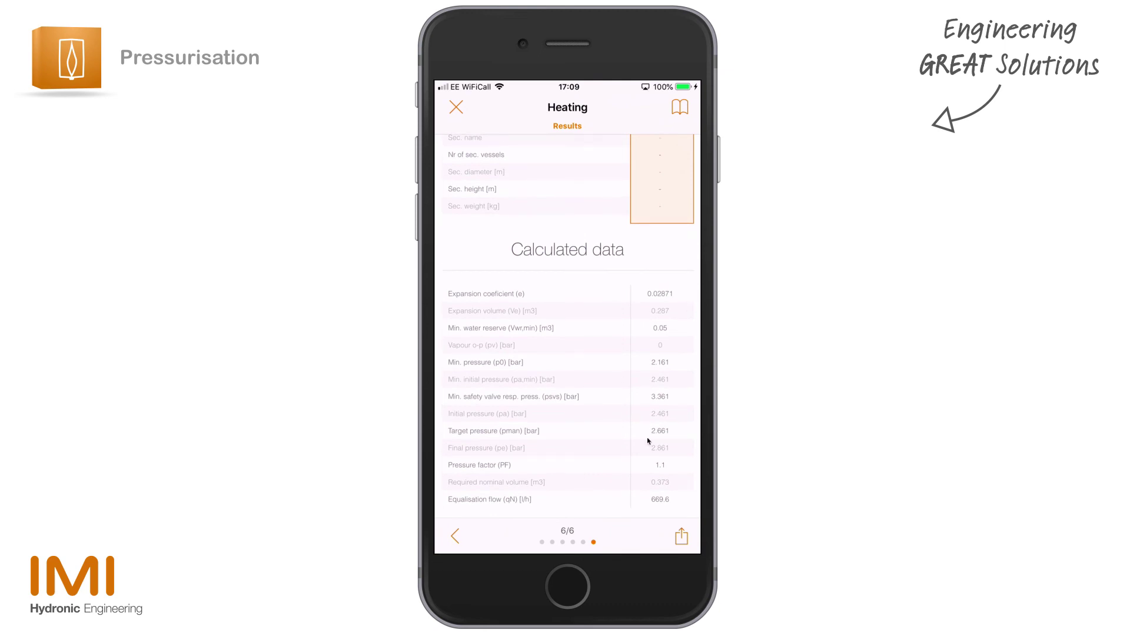
{"action": "left_click", "coordinate": [672, 534]}
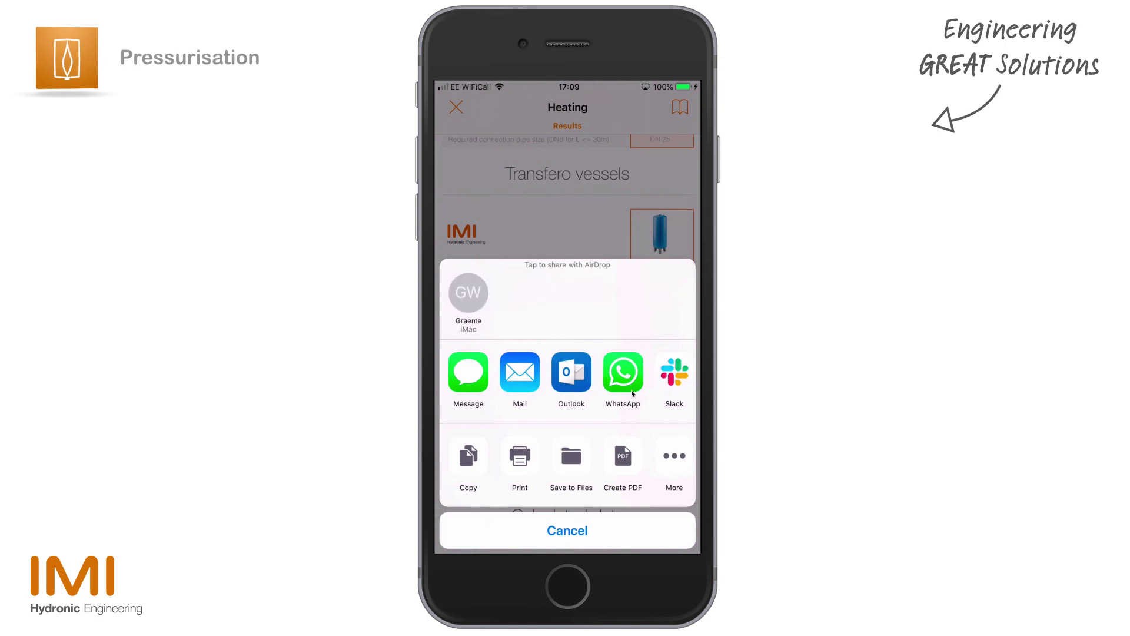
{"action": "left_click", "coordinate": [627, 458]}
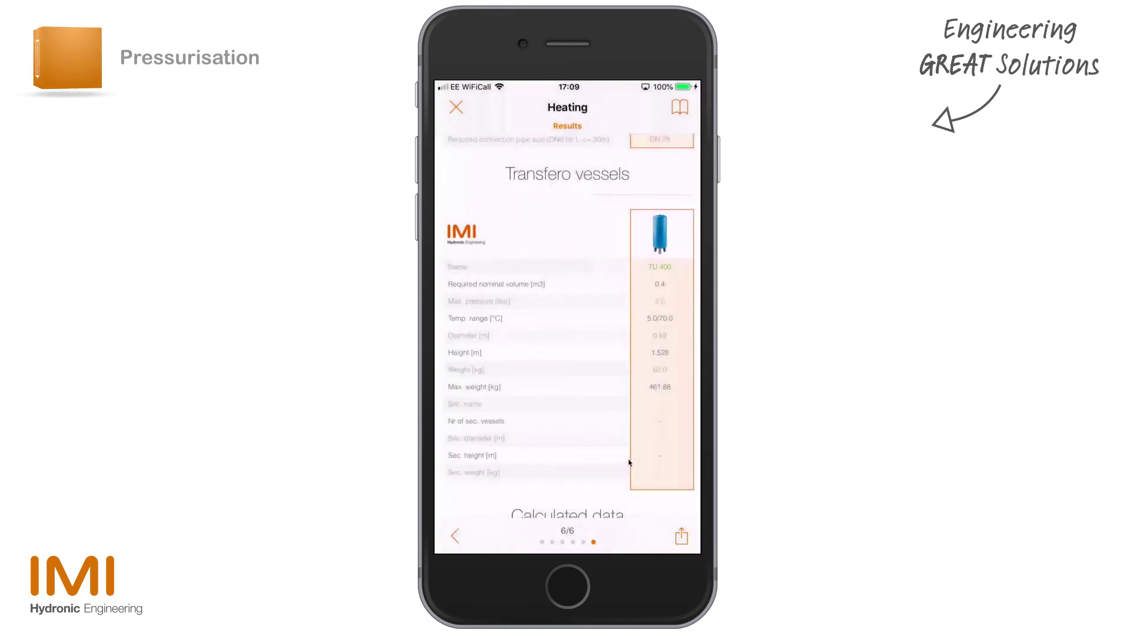